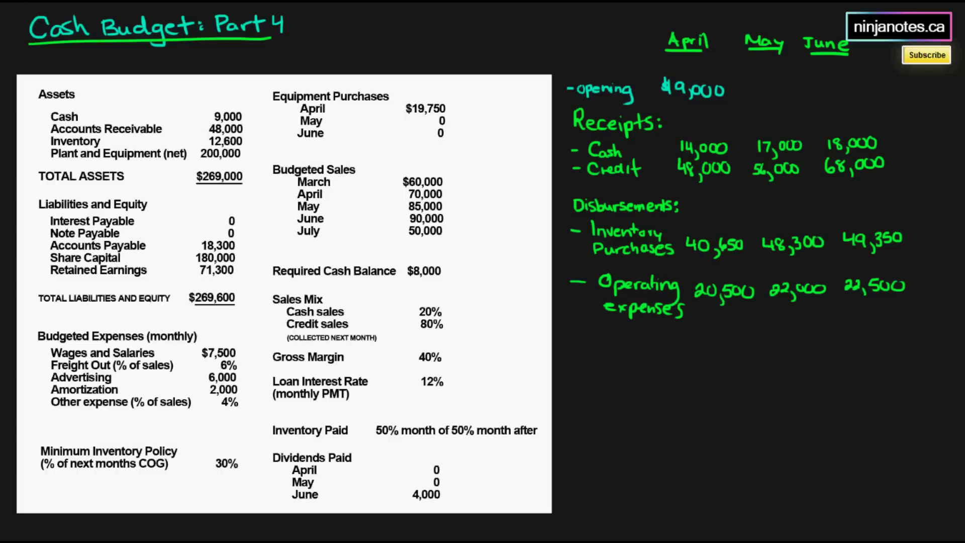
Draw arrows at $19,750, the 12% rate and dividends, then label an 'Equipment Purch.' line.
{"action": "left_click", "coordinate": [20, 99]}
{"action": "left_click_drag", "start_coordinate": [499, 103], "coordinate": [483, 118]}
{"action": "left_click_drag", "start_coordinate": [476, 102], "coordinate": [458, 119]}
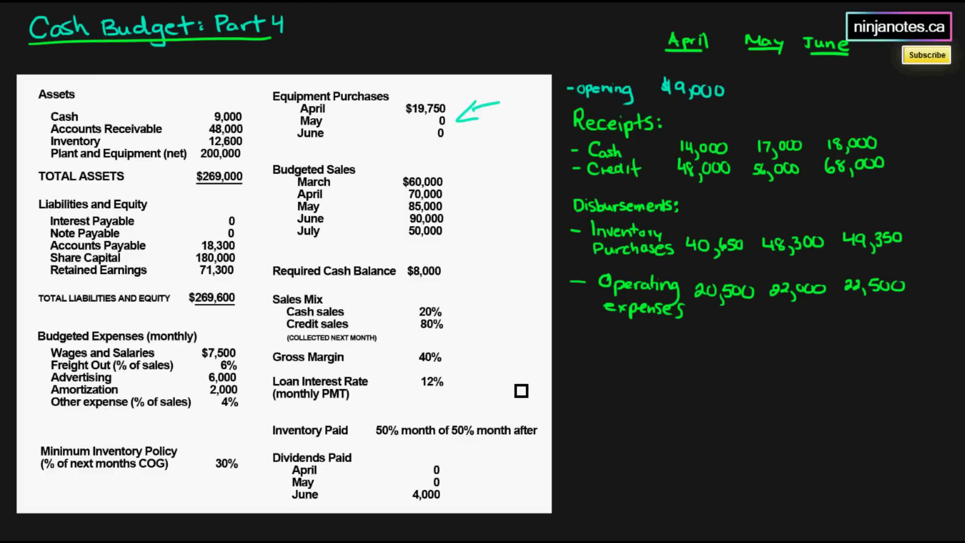
{"action": "mouse_move", "coordinate": [517, 390]}
{"action": "left_mouse_down"}
{"action": "mouse_move", "coordinate": [479, 398]}
{"action": "mouse_move", "coordinate": [489, 393]}
{"action": "left_mouse_up"}
{"action": "left_click_drag", "start_coordinate": [502, 478], "coordinate": [473, 481]}
{"action": "left_click_drag", "start_coordinate": [473, 482], "coordinate": [490, 486]}
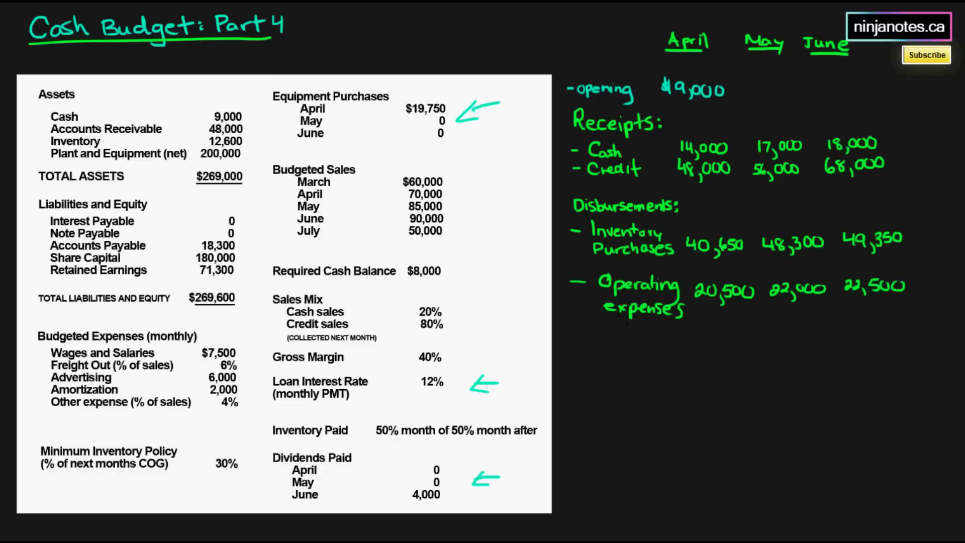
{"action": "mouse_move", "coordinate": [571, 335]}
{"action": "left_mouse_down"}
{"action": "mouse_move", "coordinate": [627, 347]}
{"action": "mouse_move", "coordinate": [642, 334]}
{"action": "mouse_move", "coordinate": [692, 332]}
{"action": "left_mouse_up"}
{"action": "mouse_move", "coordinate": [602, 354]}
{"action": "left_mouse_down"}
{"action": "mouse_move", "coordinate": [605, 364]}
{"action": "mouse_move", "coordinate": [655, 366]}
{"action": "left_mouse_up"}
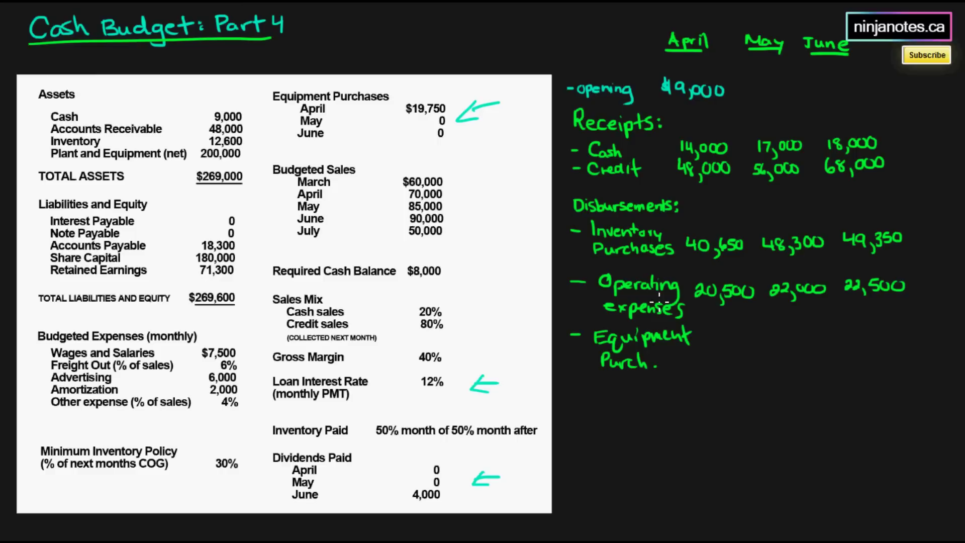
Write 19,750, 0 and 0 on the Equipment Purch. row and brace the slide's equipment purchase figures.
{"action": "left_click_drag", "start_coordinate": [703, 331], "coordinate": [713, 346]}
{"action": "mouse_move", "coordinate": [722, 341]}
{"action": "left_mouse_down"}
{"action": "mouse_move", "coordinate": [721, 352]}
{"action": "mouse_move", "coordinate": [756, 333]}
{"action": "mouse_move", "coordinate": [812, 326]}
{"action": "left_mouse_up"}
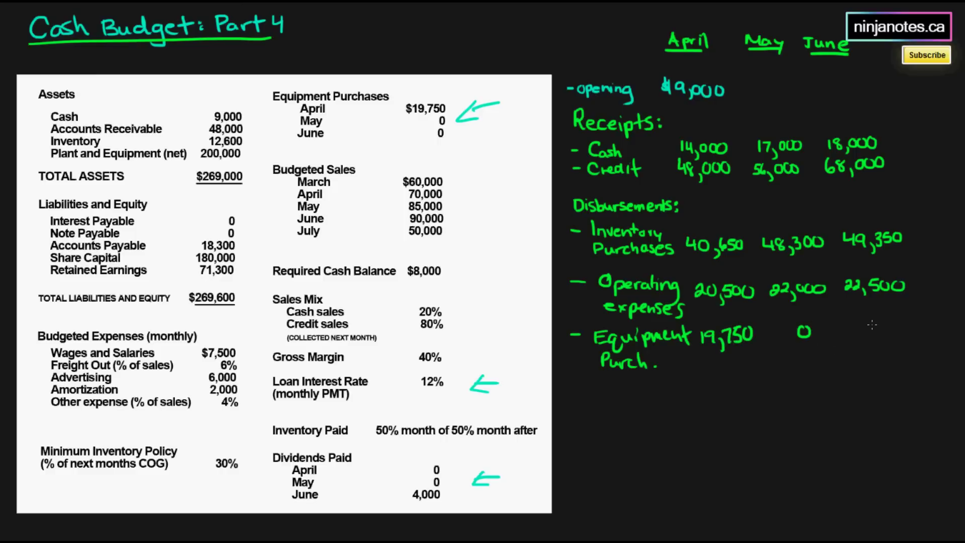
{"action": "left_click_drag", "start_coordinate": [875, 321], "coordinate": [868, 340]}
{"action": "left_click_drag", "start_coordinate": [816, 316], "coordinate": [803, 335]}
{"action": "left_click_drag", "start_coordinate": [449, 93], "coordinate": [452, 144]}
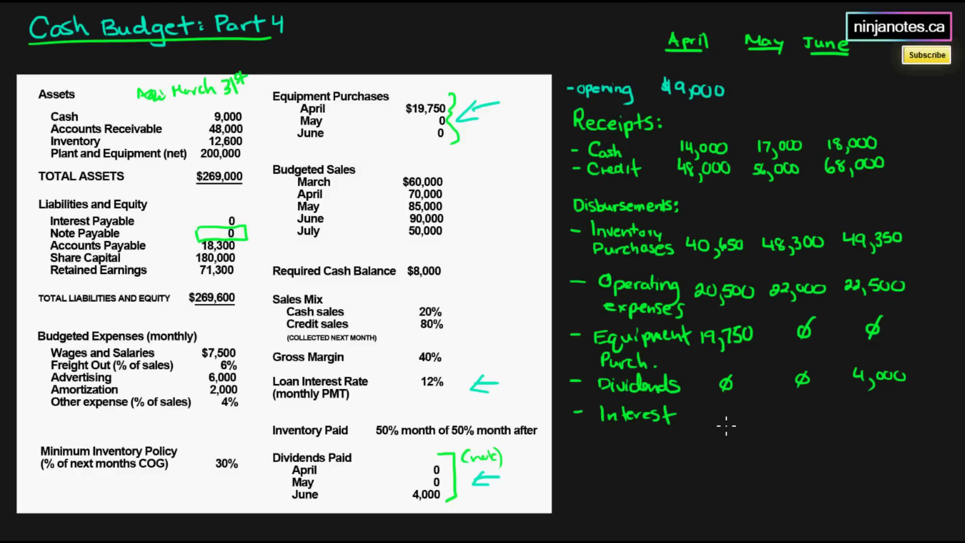
Write 0 as April's interest on the Interest line.
{"action": "left_click_drag", "start_coordinate": [727, 408], "coordinate": [725, 409]}
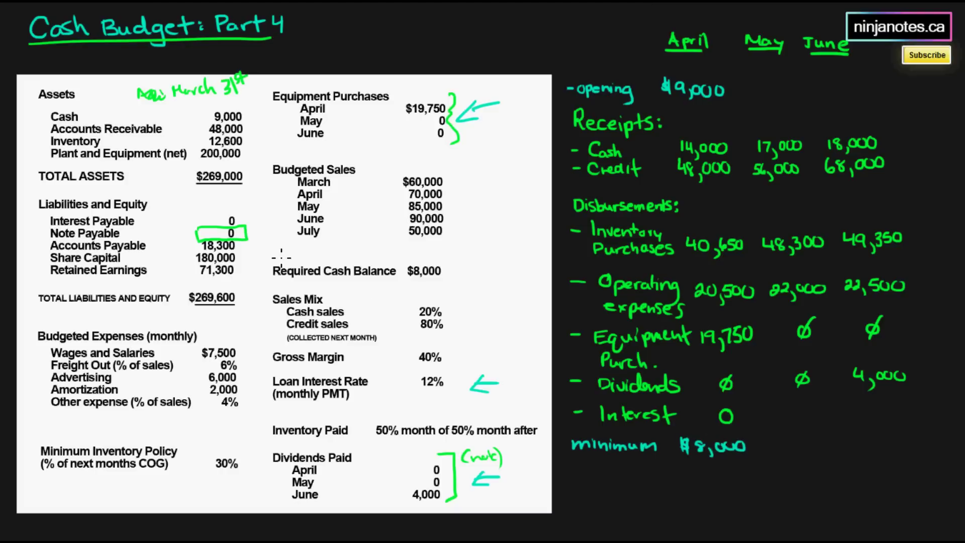
Box the slide's Required Cash Balance of $8,000.
{"action": "mouse_move", "coordinate": [262, 261]}
{"action": "left_mouse_down"}
{"action": "mouse_move", "coordinate": [263, 282]}
{"action": "mouse_move", "coordinate": [368, 251]}
{"action": "mouse_move", "coordinate": [448, 254]}
{"action": "mouse_move", "coordinate": [372, 288]}
{"action": "mouse_move", "coordinate": [282, 291]}
{"action": "mouse_move", "coordinate": [262, 266]}
{"action": "mouse_move", "coordinate": [442, 255]}
{"action": "left_mouse_up"}
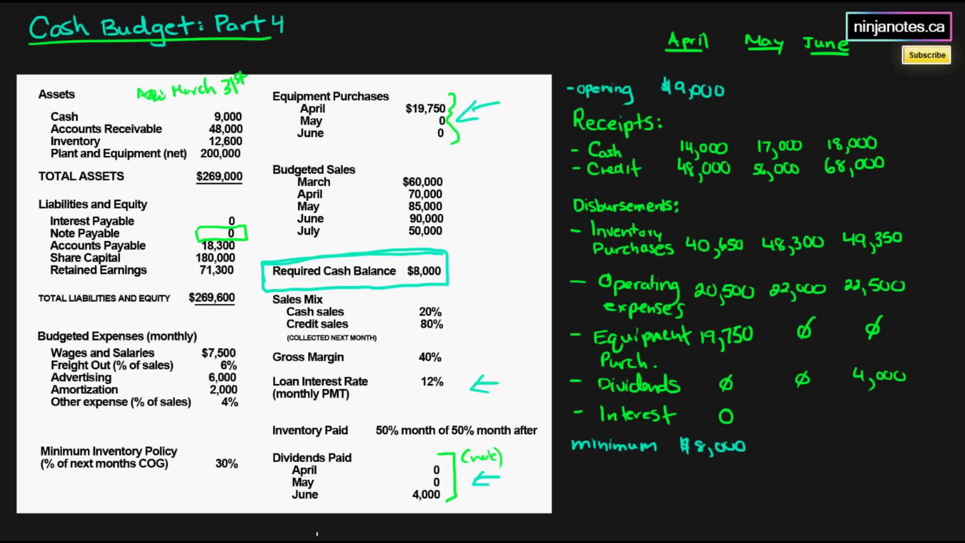
In Calculator, compute April's net cash of -9,900, then 9,900 + 8,000 = 17,900 to borrow.
{"action": "left_click", "coordinate": [332, 236]}
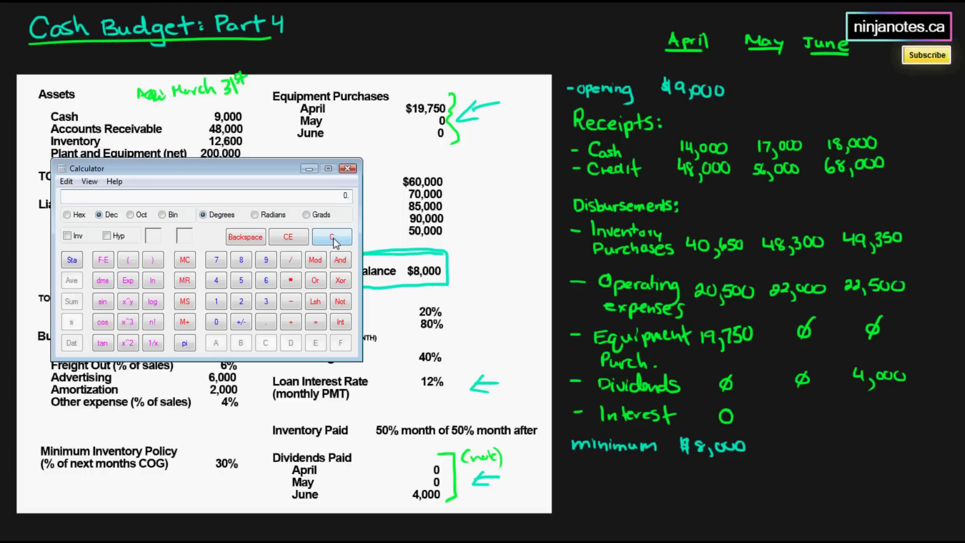
{"action": "type", "text": "9000"}
{"action": "type", "text": "+14000="}
{"action": "type", "text": "+48000"}
{"action": "type", "text": "="}
{"action": "type", "text": "-40650"}
{"action": "type", "text": "-20500"}
{"action": "type", "text": "-1975"}
{"action": "type", "text": "0"}
{"action": "type", "text": "-"}
{"action": "left_click", "coordinate": [334, 240]}
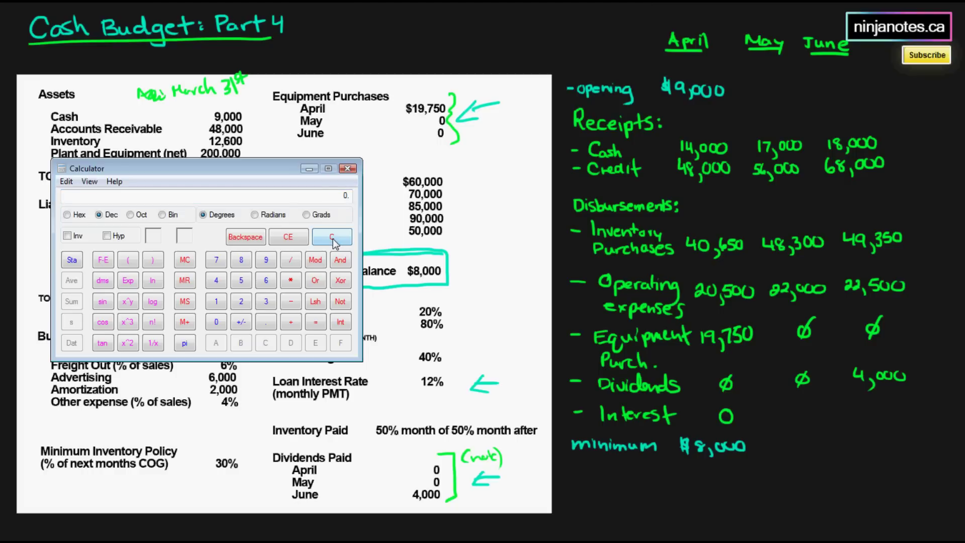
{"action": "type", "text": "9900"}
{"action": "left_click", "coordinate": [334, 240]}
{"action": "type", "text": "8000"}
{"action": "key", "text": "Return"}
Write 'borrow 17,900' as April's borrowing, undoing a stray dollar sign.
{"action": "left_click", "coordinate": [588, 475]}
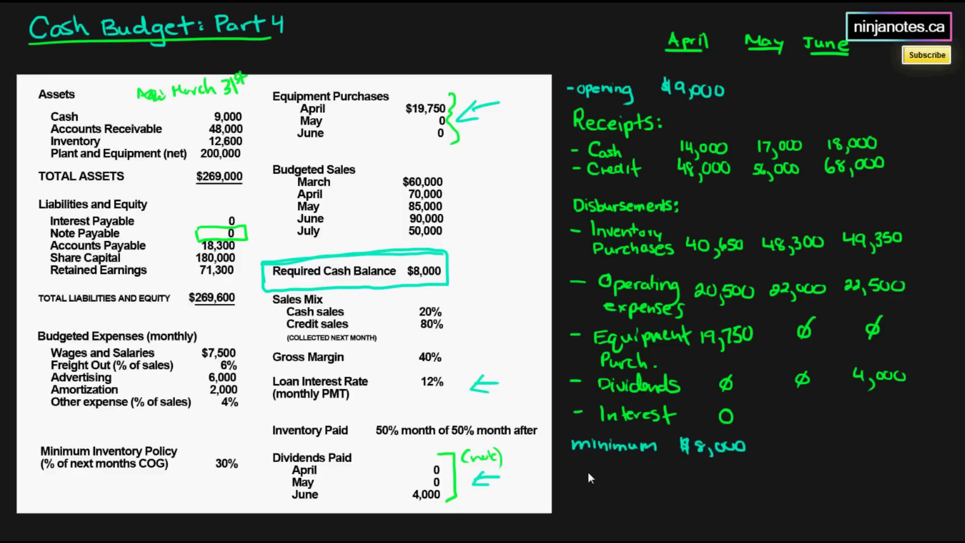
{"action": "mouse_move", "coordinate": [580, 471]}
{"action": "left_mouse_down"}
{"action": "mouse_move", "coordinate": [687, 473]}
{"action": "mouse_move", "coordinate": [709, 486]}
{"action": "left_mouse_up"}
{"action": "key", "text": "ctrl+z"}
{"action": "key", "text": "ctrl+z"}
{"action": "left_click_drag", "start_coordinate": [722, 471], "coordinate": [717, 483]}
{"action": "left_click_drag", "start_coordinate": [732, 470], "coordinate": [742, 471]}
Write April's 'Ending $8,000' balance and 8,000 as May's opening balance.
{"action": "mouse_move", "coordinate": [586, 524]}
{"action": "left_mouse_down"}
{"action": "mouse_move", "coordinate": [578, 537]}
{"action": "mouse_move", "coordinate": [589, 529]}
{"action": "mouse_move", "coordinate": [610, 538]}
{"action": "left_mouse_up"}
{"action": "left_click", "coordinate": [619, 527]}
{"action": "left_click_drag", "start_coordinate": [617, 531], "coordinate": [644, 541]}
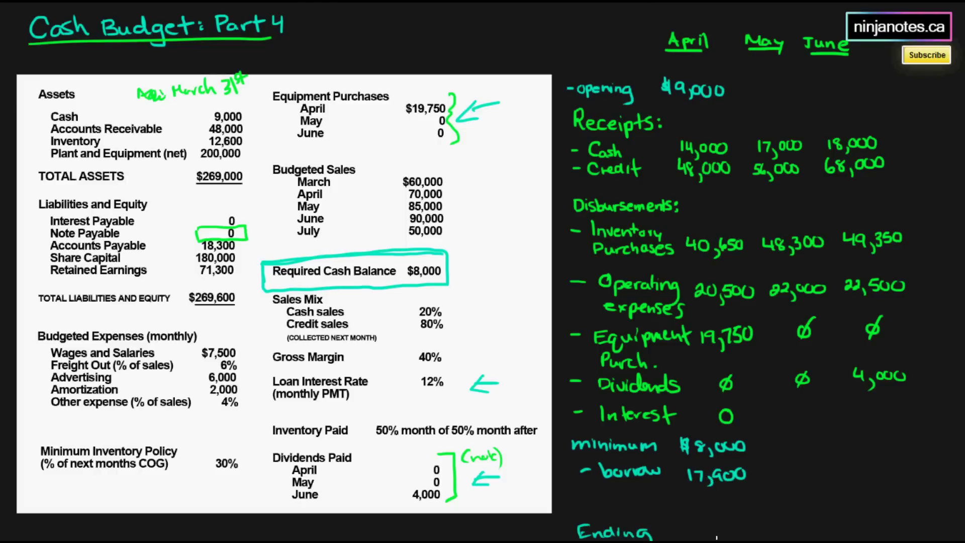
{"action": "mouse_move", "coordinate": [702, 524]}
{"action": "left_mouse_down"}
{"action": "mouse_move", "coordinate": [696, 534]}
{"action": "mouse_move", "coordinate": [702, 526]}
{"action": "left_mouse_up"}
{"action": "left_click_drag", "start_coordinate": [706, 535], "coordinate": [746, 534]}
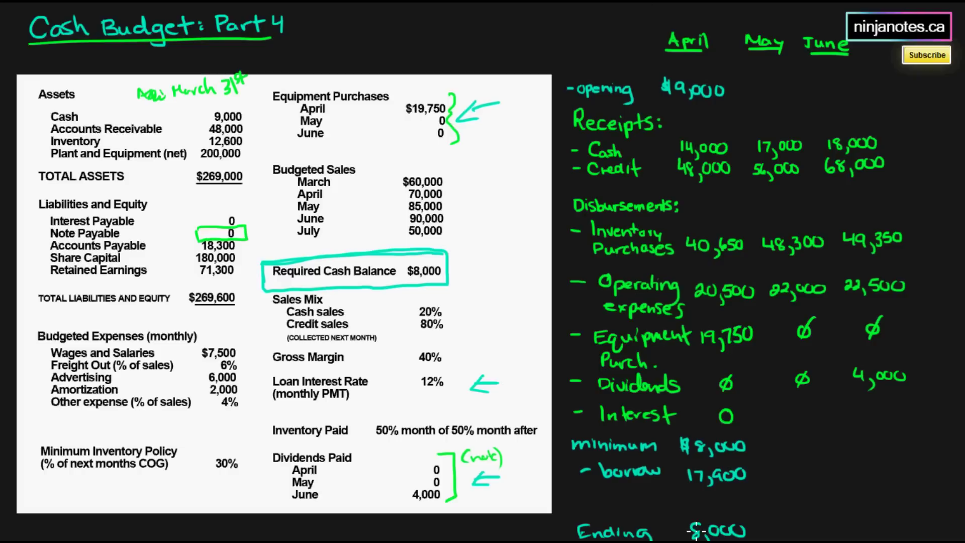
{"action": "left_click_drag", "start_coordinate": [683, 521], "coordinate": [676, 540]}
{"action": "mouse_move", "coordinate": [759, 91]}
{"action": "left_mouse_down"}
{"action": "mouse_move", "coordinate": [752, 96]}
{"action": "mouse_move", "coordinate": [763, 100]}
{"action": "mouse_move", "coordinate": [797, 91]}
{"action": "left_mouse_up"}
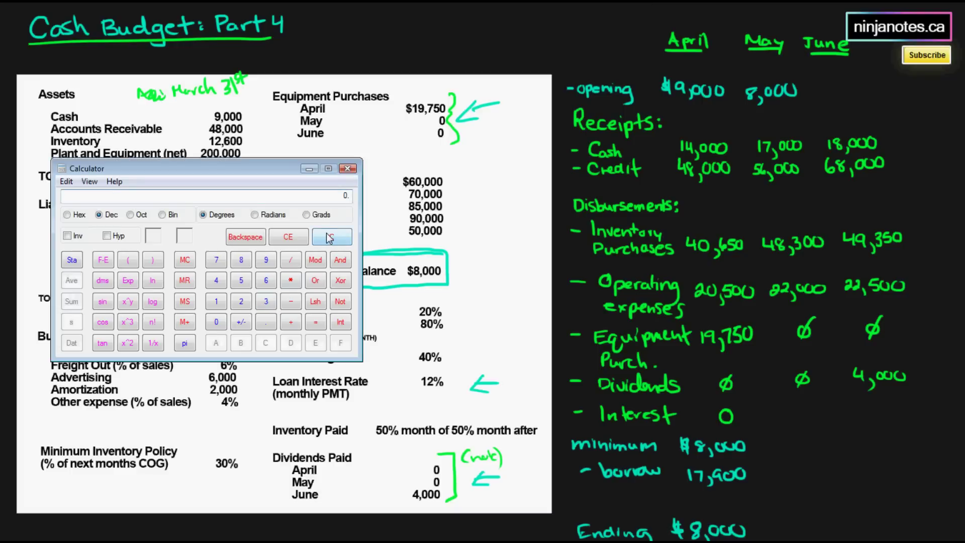
Total 8,000 + 17,000 + 56,000, then subtract 48,300 and 22,000 to get 10,700.
{"action": "type", "text": "000"}
{"action": "type", "text": "+17000"}
{"action": "type", "text": "+56000"}
{"action": "key", "text": "Return"}
{"action": "type", "text": "48300-22000"}
{"action": "key", "text": "Return"}
Write 8,000 minimums under May and June and box April's 17,900 borrowing.
{"action": "left_click", "coordinate": [765, 460]}
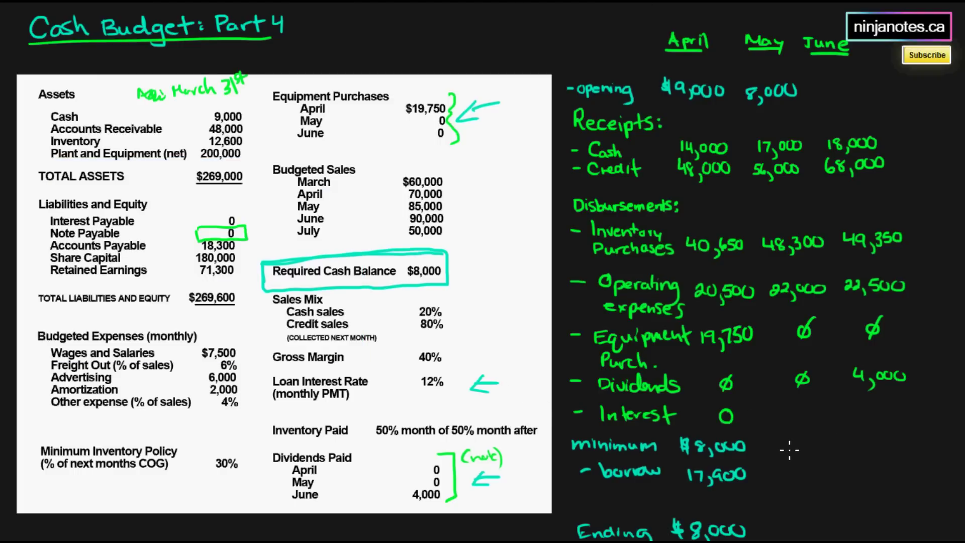
{"action": "mouse_move", "coordinate": [787, 439]}
{"action": "left_mouse_down"}
{"action": "mouse_move", "coordinate": [781, 450]}
{"action": "mouse_move", "coordinate": [786, 440]}
{"action": "left_mouse_up"}
{"action": "mouse_move", "coordinate": [791, 449]}
{"action": "left_mouse_down"}
{"action": "mouse_move", "coordinate": [867, 449]}
{"action": "mouse_move", "coordinate": [866, 460]}
{"action": "left_mouse_up"}
{"action": "left_click_drag", "start_coordinate": [877, 440], "coordinate": [900, 440]}
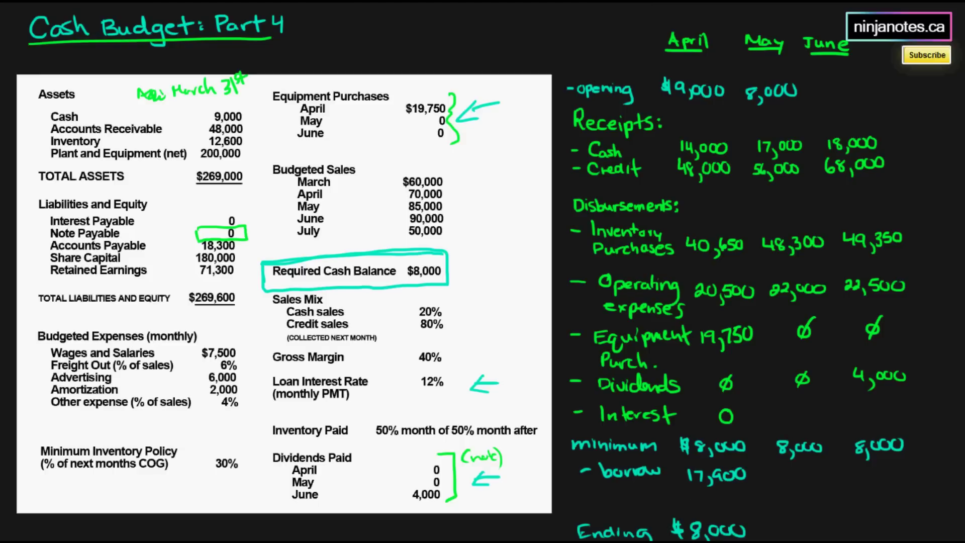
{"action": "mouse_move", "coordinate": [679, 487]}
{"action": "left_mouse_down"}
{"action": "mouse_move", "coordinate": [677, 467]}
{"action": "mouse_move", "coordinate": [754, 459]}
{"action": "mouse_move", "coordinate": [670, 496]}
{"action": "left_mouse_up"}
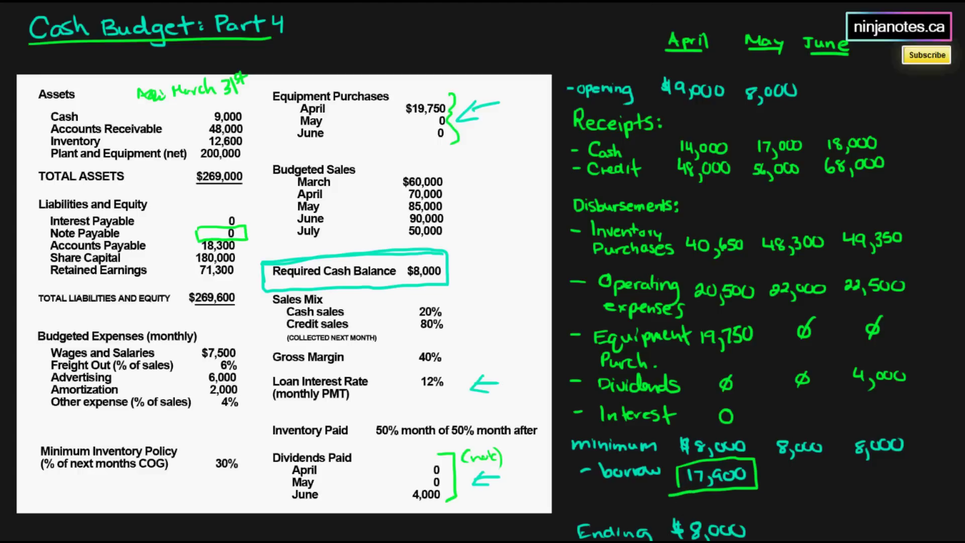
Subtract 8,000 from 10,700 in Calculator to get May's 2,700 surplus.
{"action": "key", "text": "alt+Tab"}
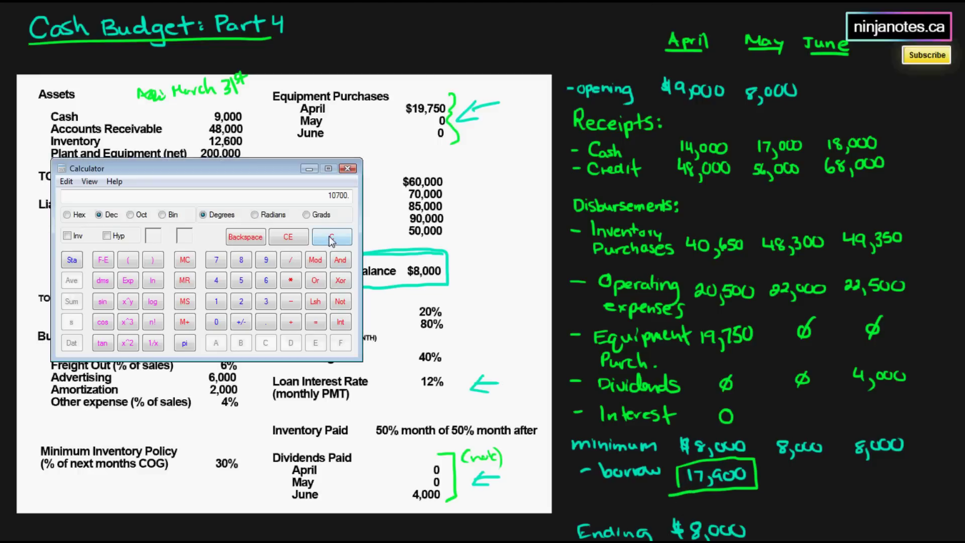
{"action": "type", "text": "-8000"}
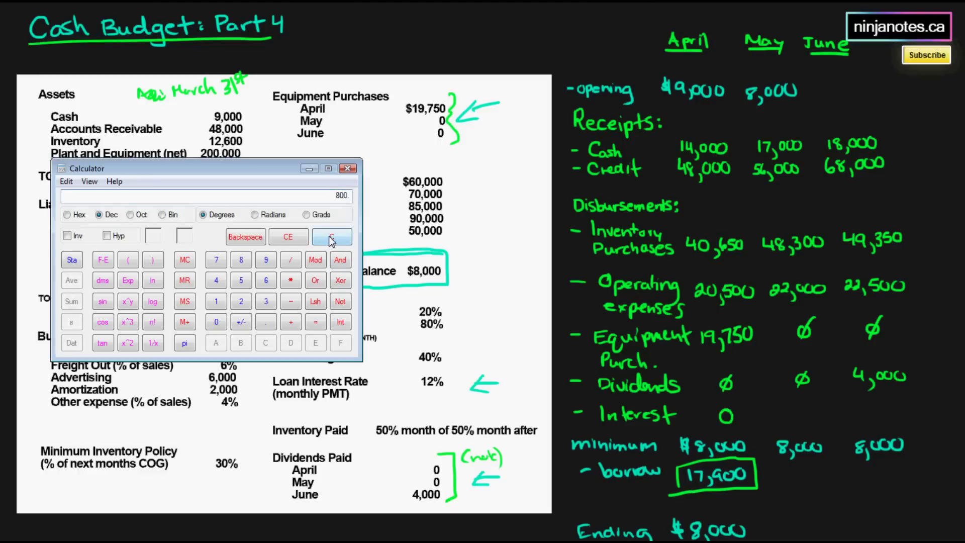
{"action": "key", "text": "Return"}
Underline the slide's '(monthly PMT)' note and box the 12% loan rate.
{"action": "left_click", "coordinate": [302, 415]}
{"action": "mouse_move", "coordinate": [275, 408]}
{"action": "left_mouse_down"}
{"action": "mouse_move", "coordinate": [340, 402]}
{"action": "mouse_move", "coordinate": [321, 405]}
{"action": "left_mouse_up"}
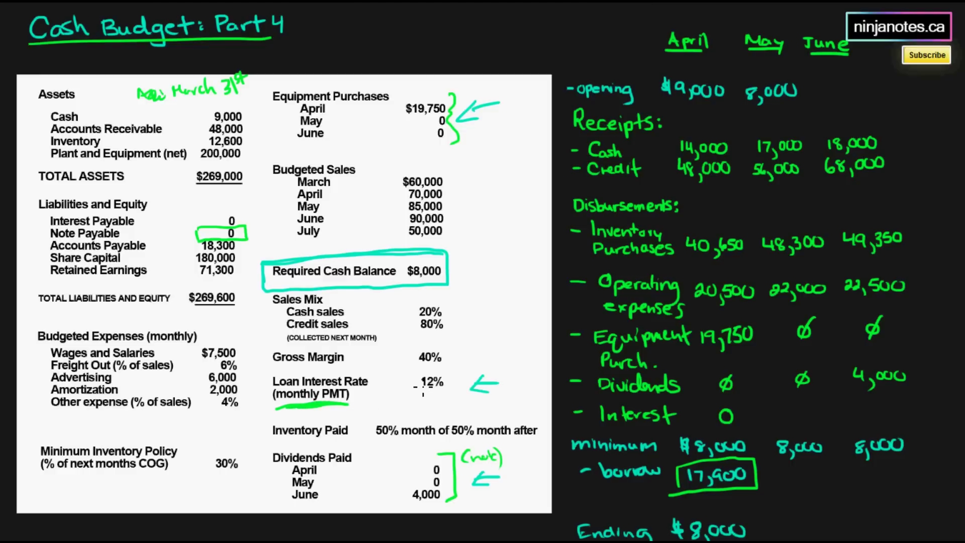
{"action": "mouse_move", "coordinate": [415, 398]}
{"action": "left_mouse_down"}
{"action": "mouse_move", "coordinate": [412, 373]}
{"action": "mouse_move", "coordinate": [438, 397]}
{"action": "mouse_move", "coordinate": [415, 397]}
{"action": "left_mouse_up"}
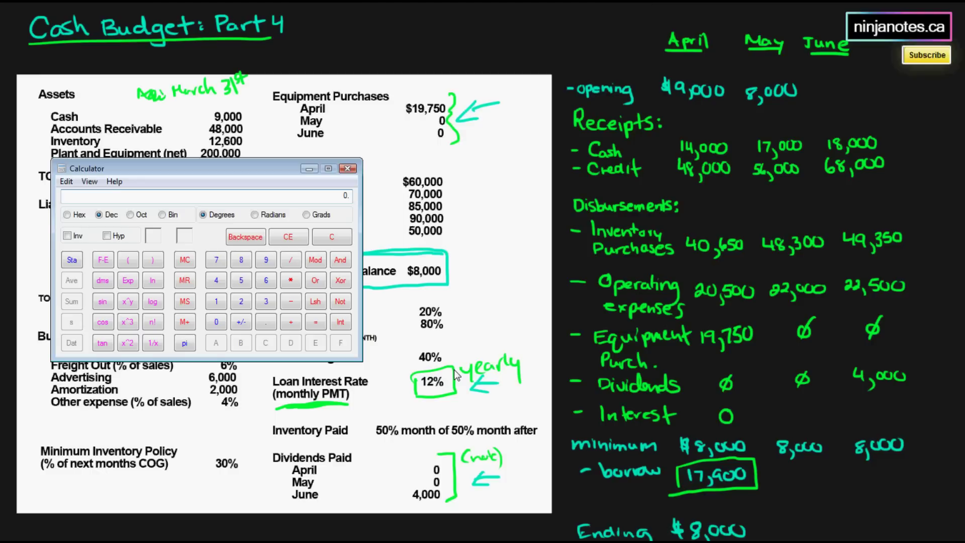
Calculate 1% of the 17,900 loan in Calculator, giving 179, then clear the display.
{"action": "type", "text": "17900"}
{"action": "key", "text": "BackSpace"}
{"action": "key", "text": "BackSpace"}
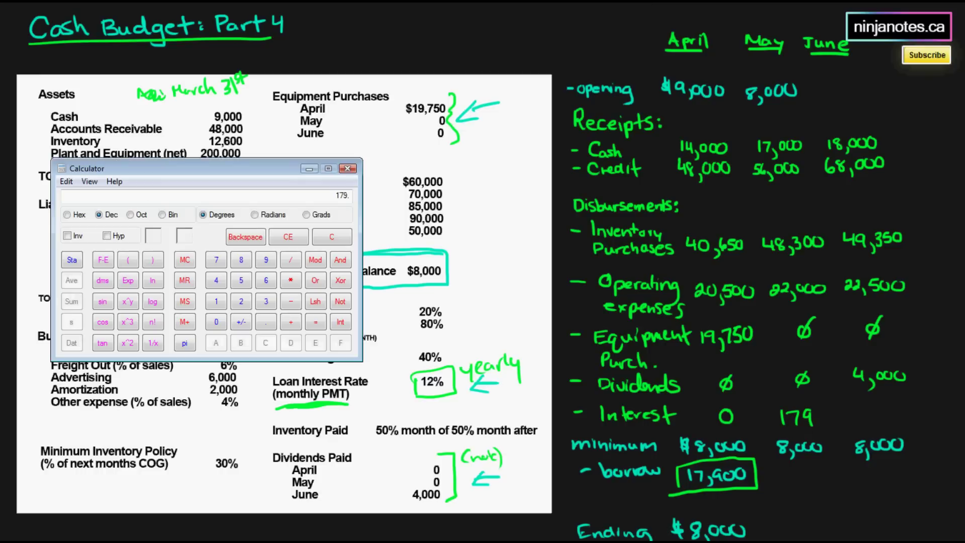
{"action": "left_click", "coordinate": [343, 242]}
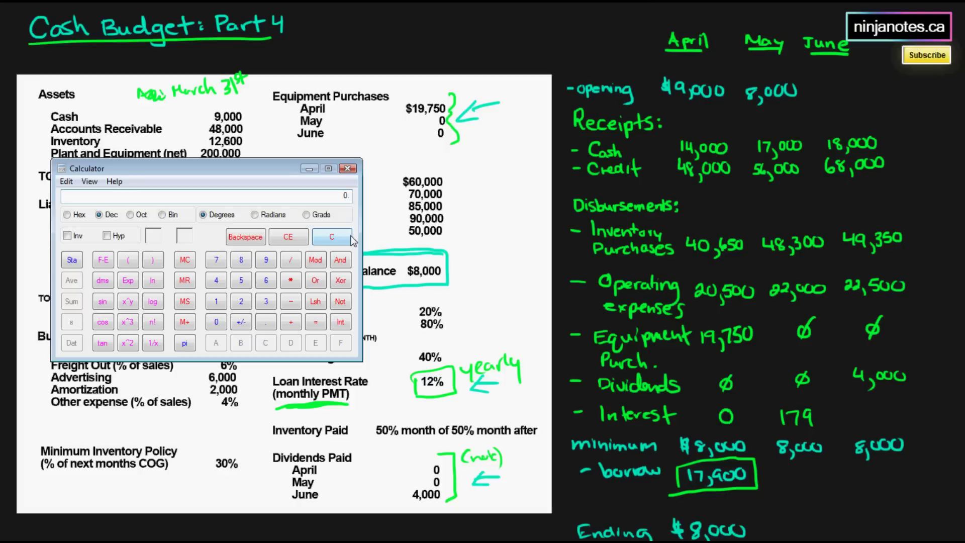
Total May's cash to 10,700, subtract the 179 interest, then begin subtracting the 8,000 minimum.
{"action": "type", "text": "8000+17900+55100=-48300="}
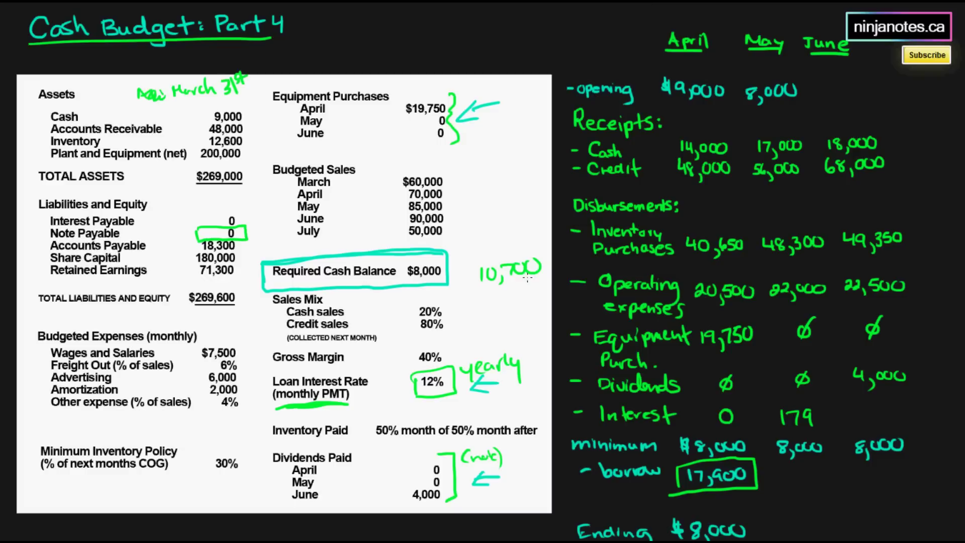
{"action": "key", "text": "alt+Tab"}
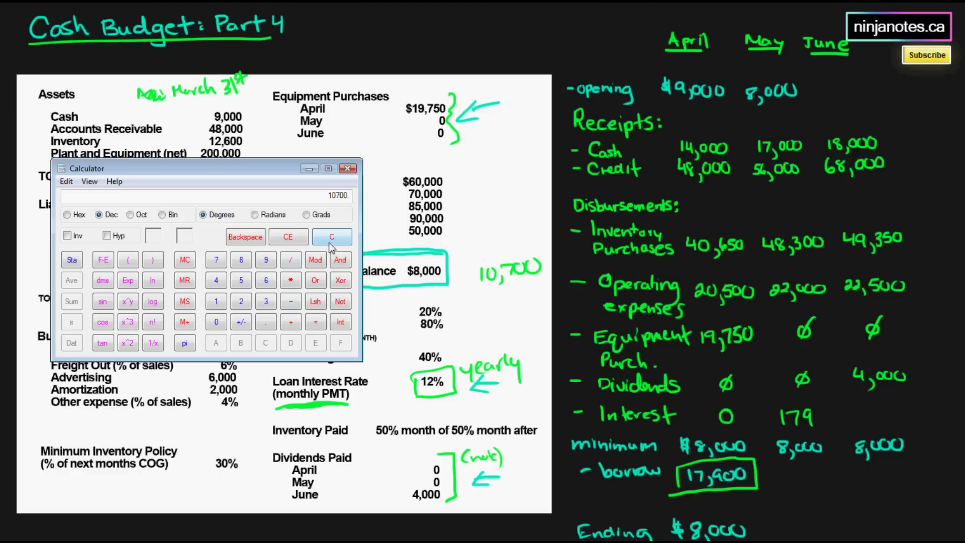
{"action": "type", "text": "-179"}
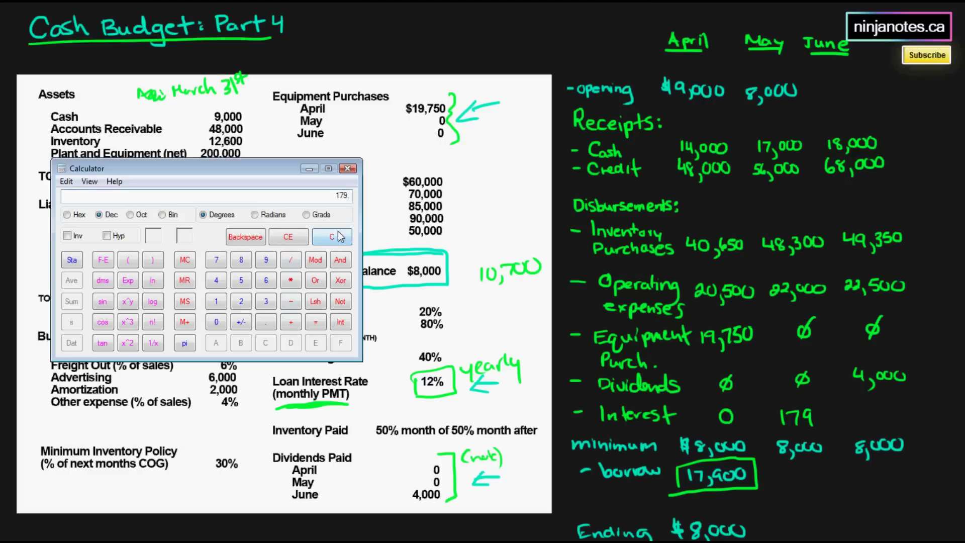
{"action": "key", "text": "Return"}
{"action": "type", "text": "8000"}
Get May's 2,521 loan payment, then enter June's cash sum 8000+18000+68000−49350−22500−4000.
{"action": "key", "text": "Return"}
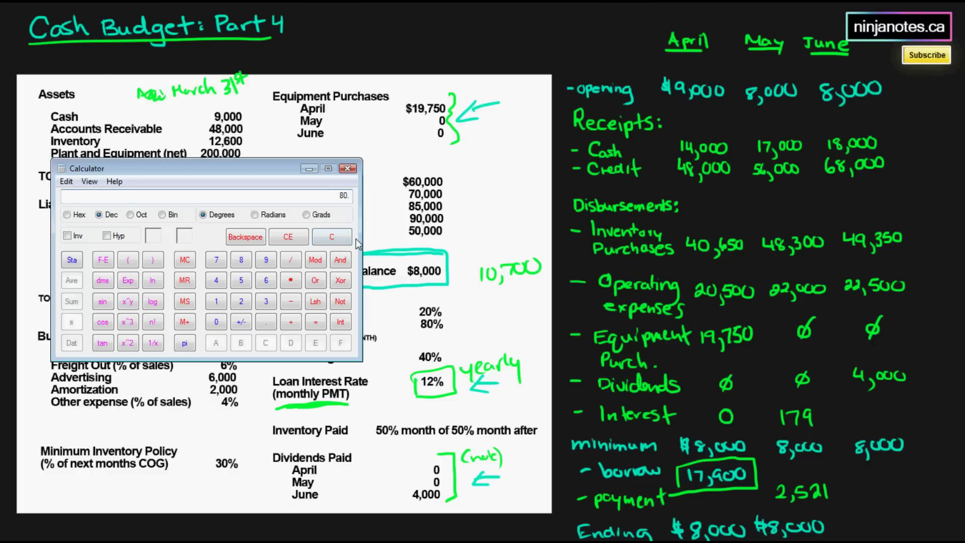
{"action": "type", "text": "00+18000=+68000=-49350=-22500=-4000="}
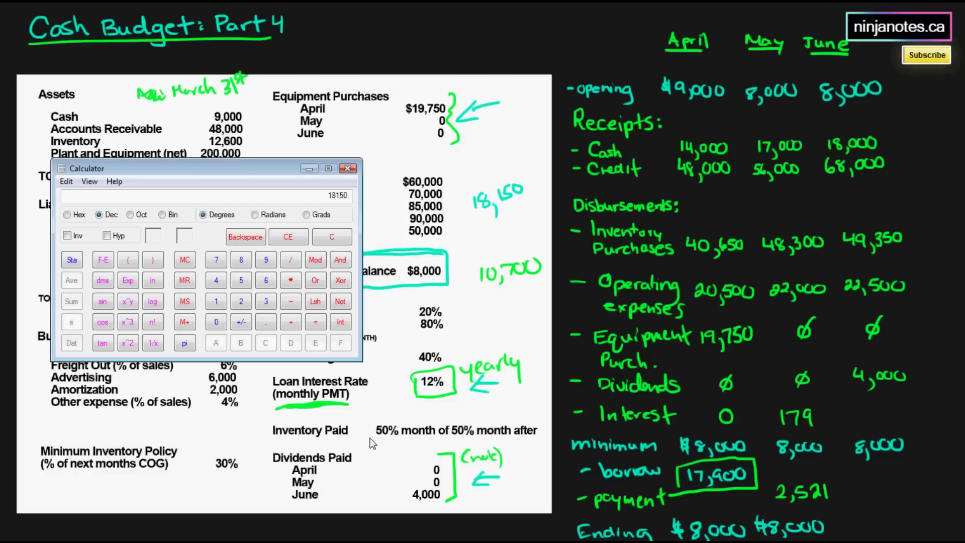
Compute the remaining loan of 15,379 (17,900 − 2,521) and its 1% interest, 153.79.
{"action": "left_click", "coordinate": [336, 237]}
{"action": "type", "text": "17900"}
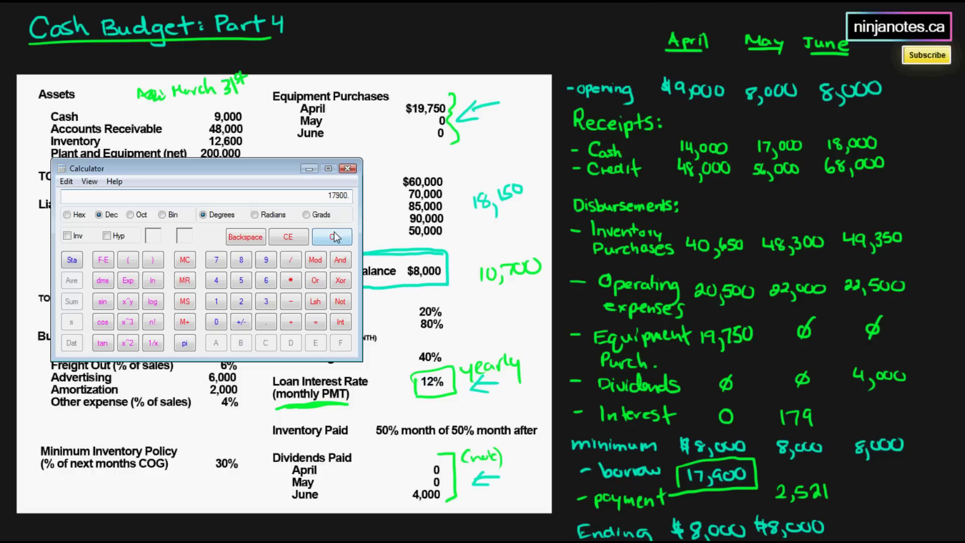
{"action": "type", "text": "2521"}
{"action": "key", "text": "Return"}
{"action": "type", "text": "/10"}
{"action": "key", "text": "Return"}
{"action": "type", "text": "*10"}
{"action": "key", "text": "Return"}
{"action": "type", "text": "/100"}
{"action": "key", "text": "Return"}
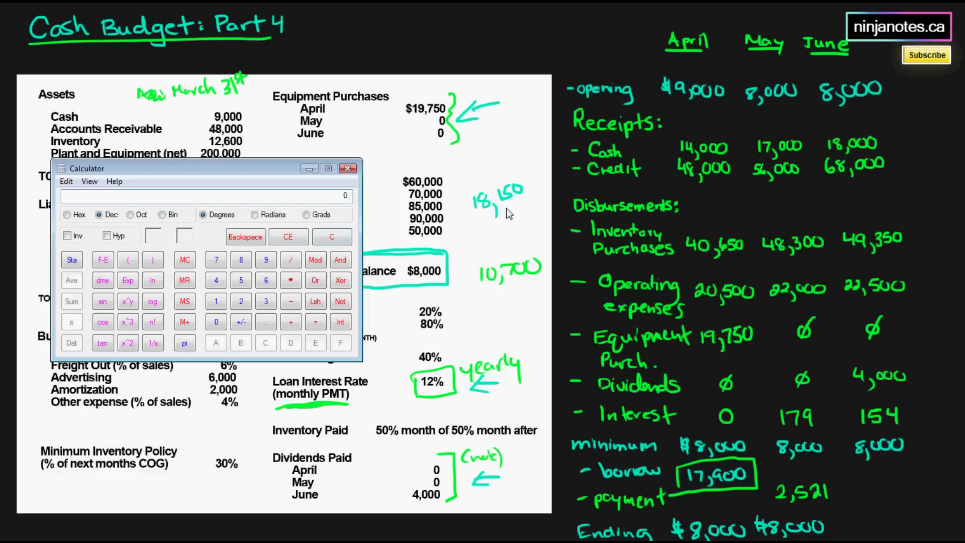
Subtract the 154 interest and the 8,000 minimum from 18,150, leaving 9,996.
{"action": "type", "text": "1815"}
{"action": "type", "text": "-154"}
{"action": "key", "text": "Return"}
{"action": "type", "text": "-8000"}
{"action": "key", "text": "Return"}
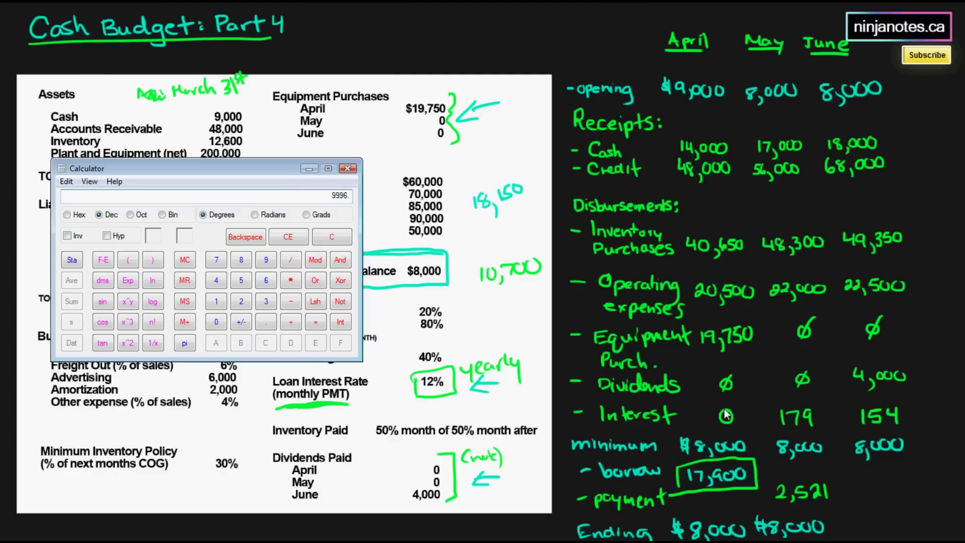